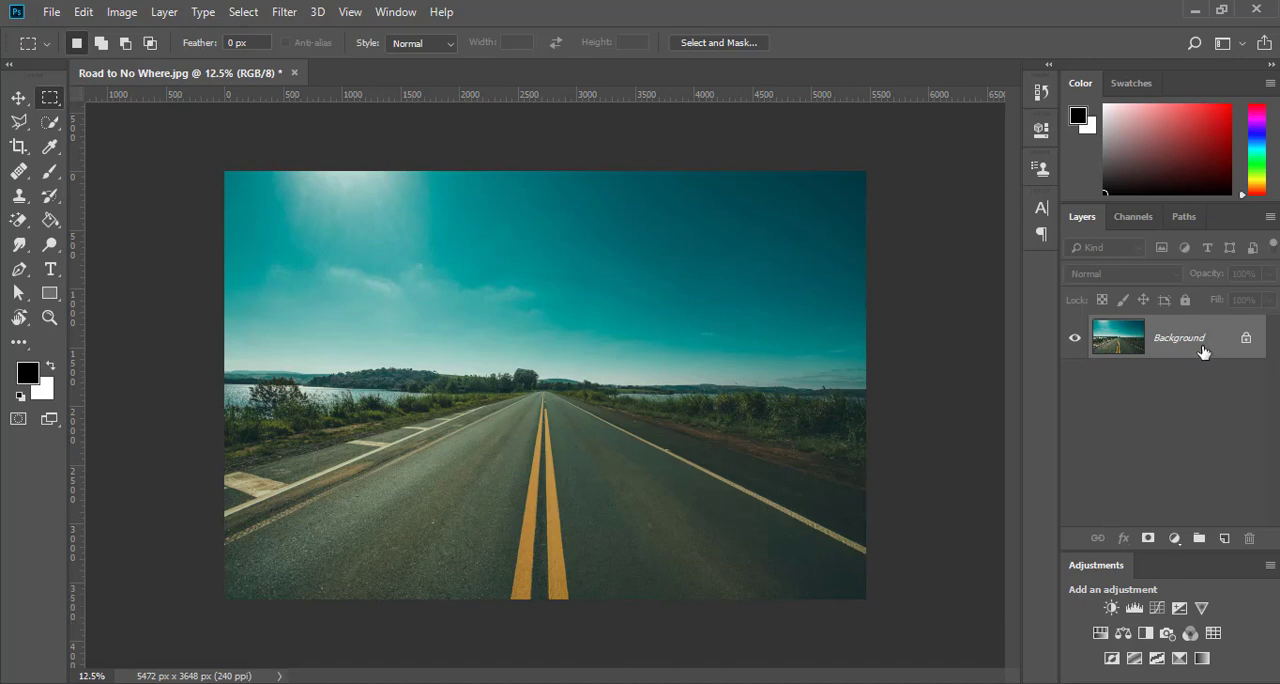
Select a full-width strip about 5472 by 1096 px along the photo's lower edge with the Rectangular Marquee tool.
right_click(52, 100)
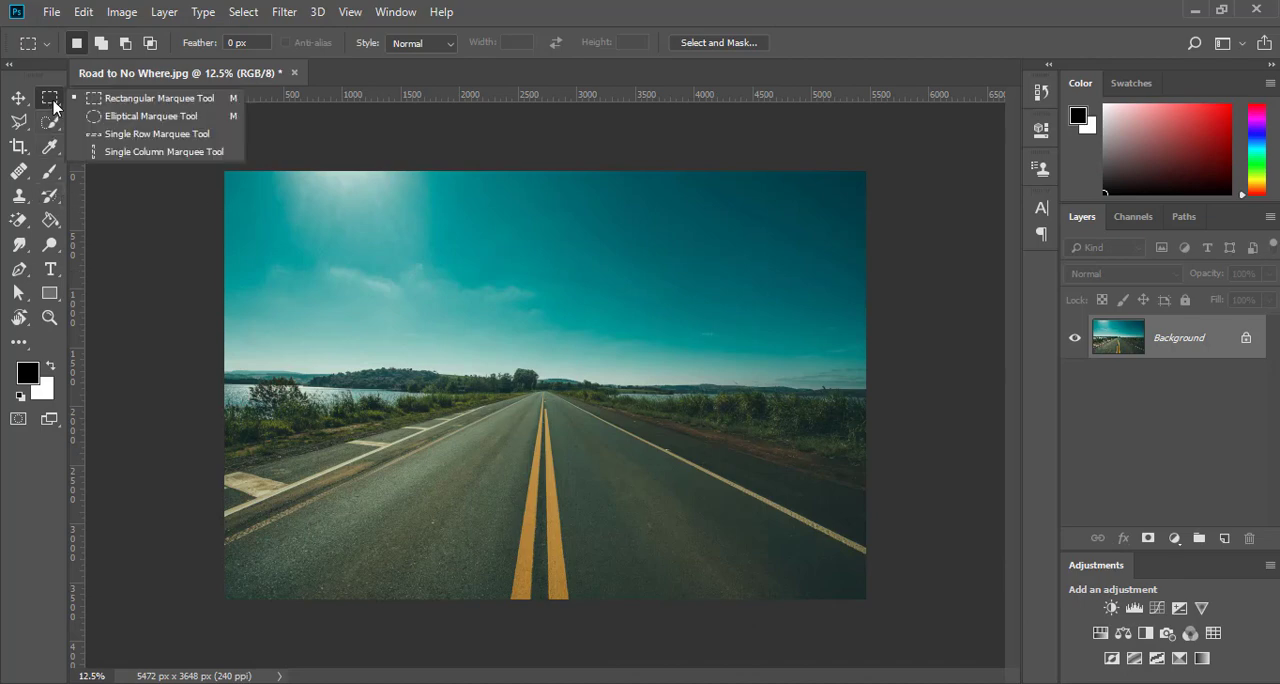
click(118, 105)
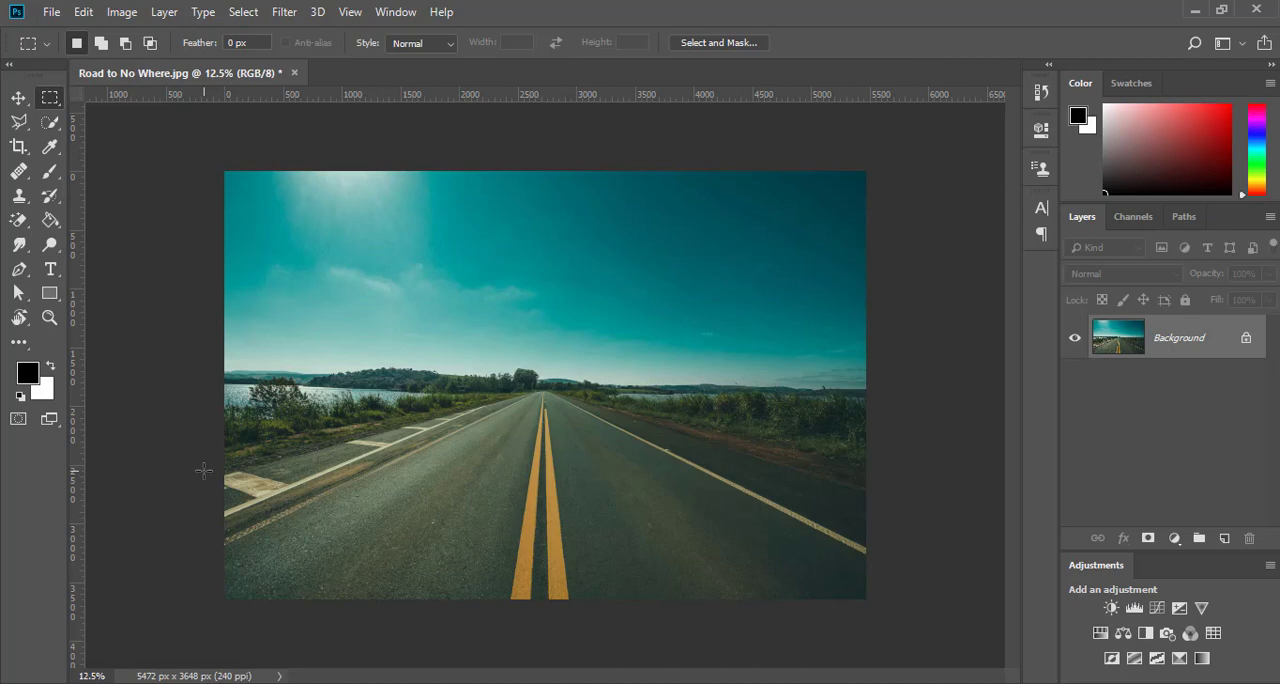
drag(203, 471, 933, 659)
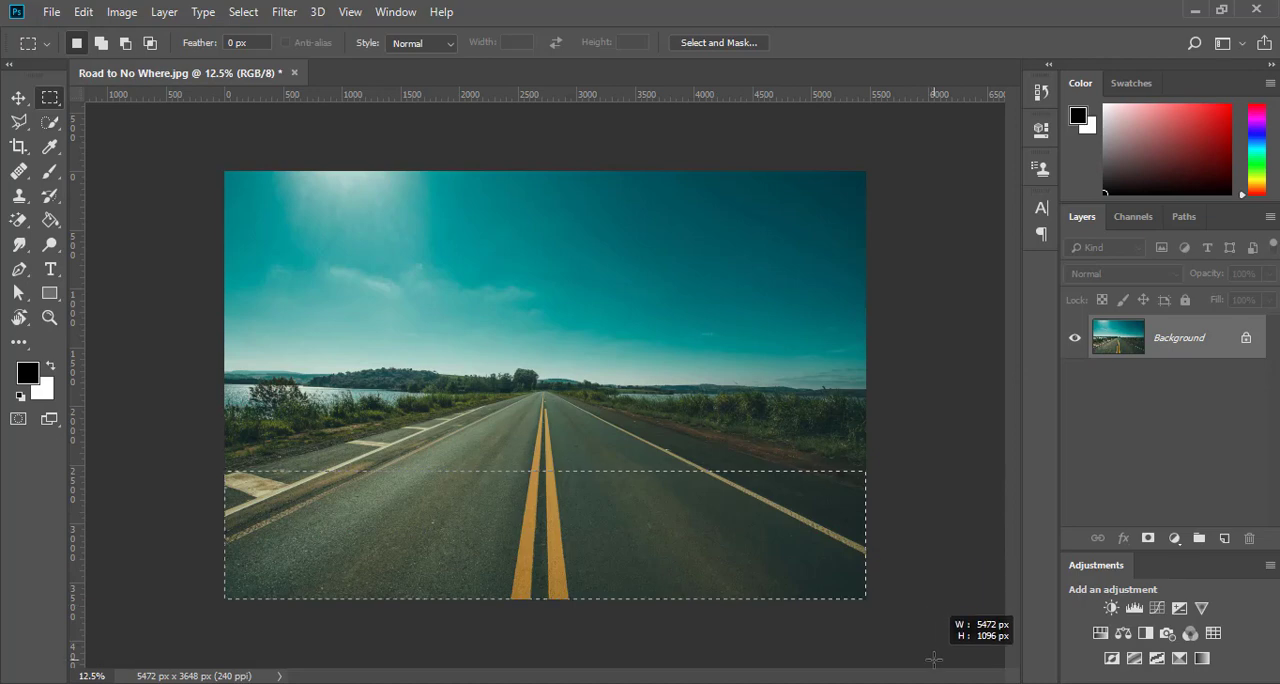
drag(933, 659, 933, 659)
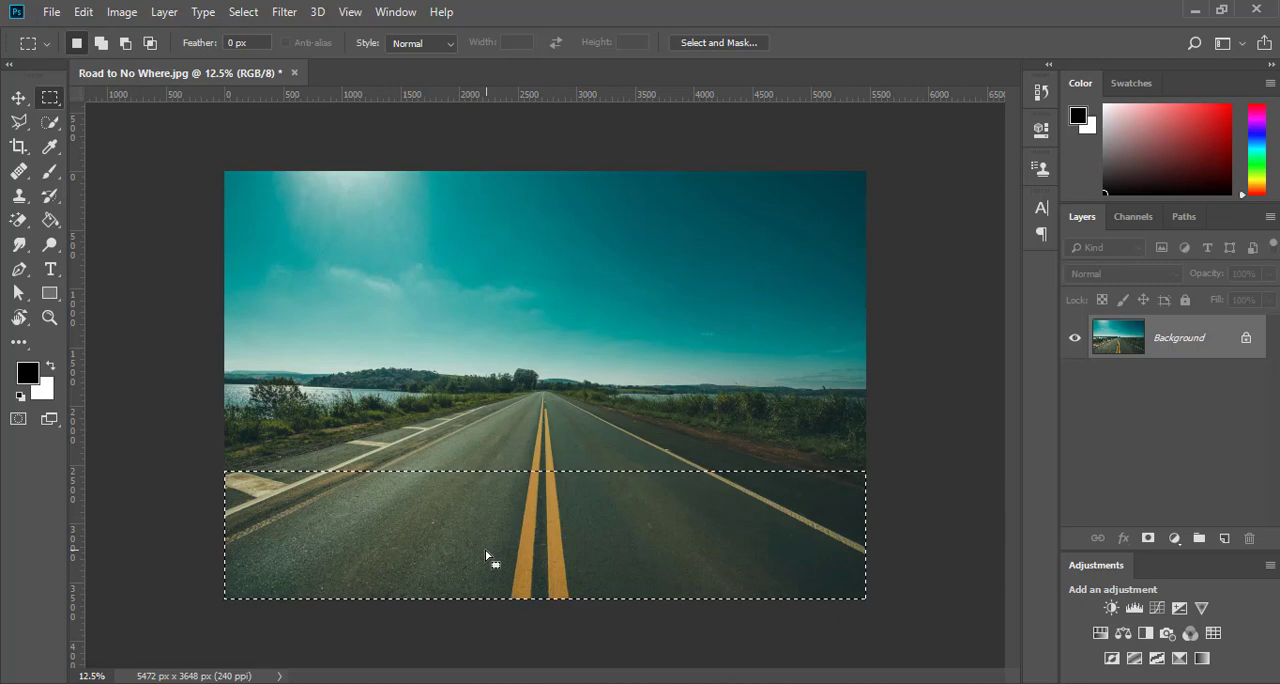
Copy the selected road strip and paste it onto a new layer.
click(84, 12)
click(136, 126)
click(84, 12)
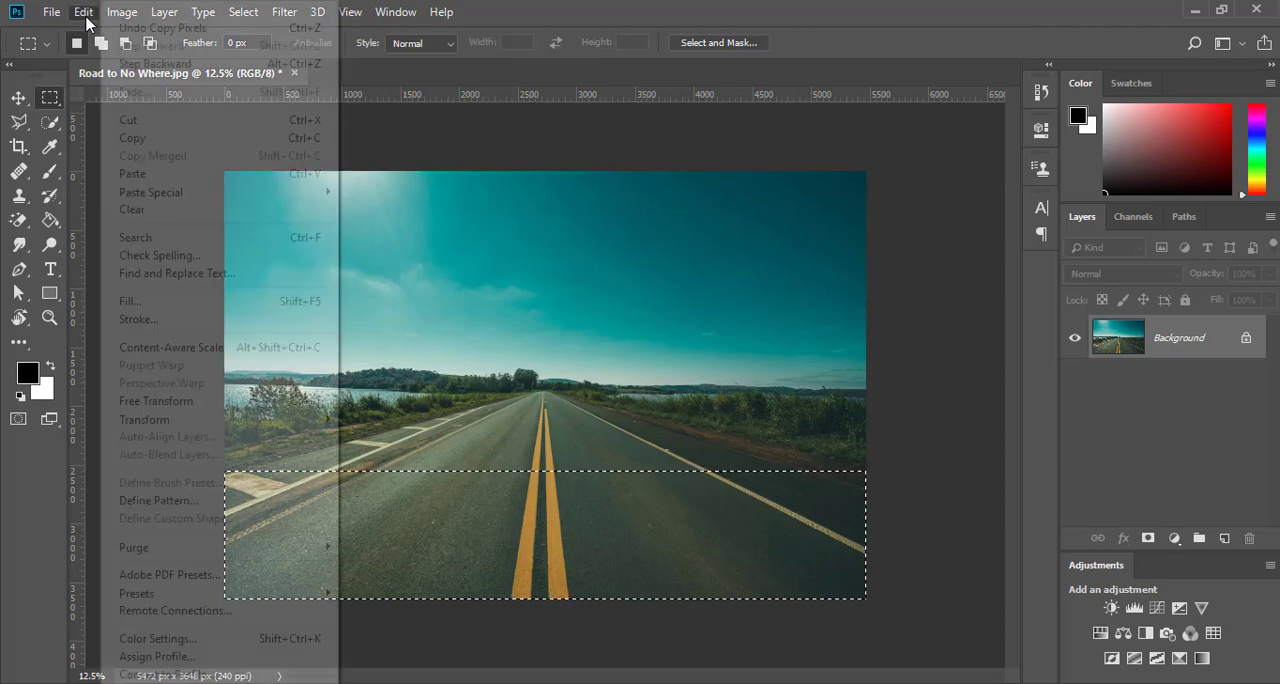
click(134, 175)
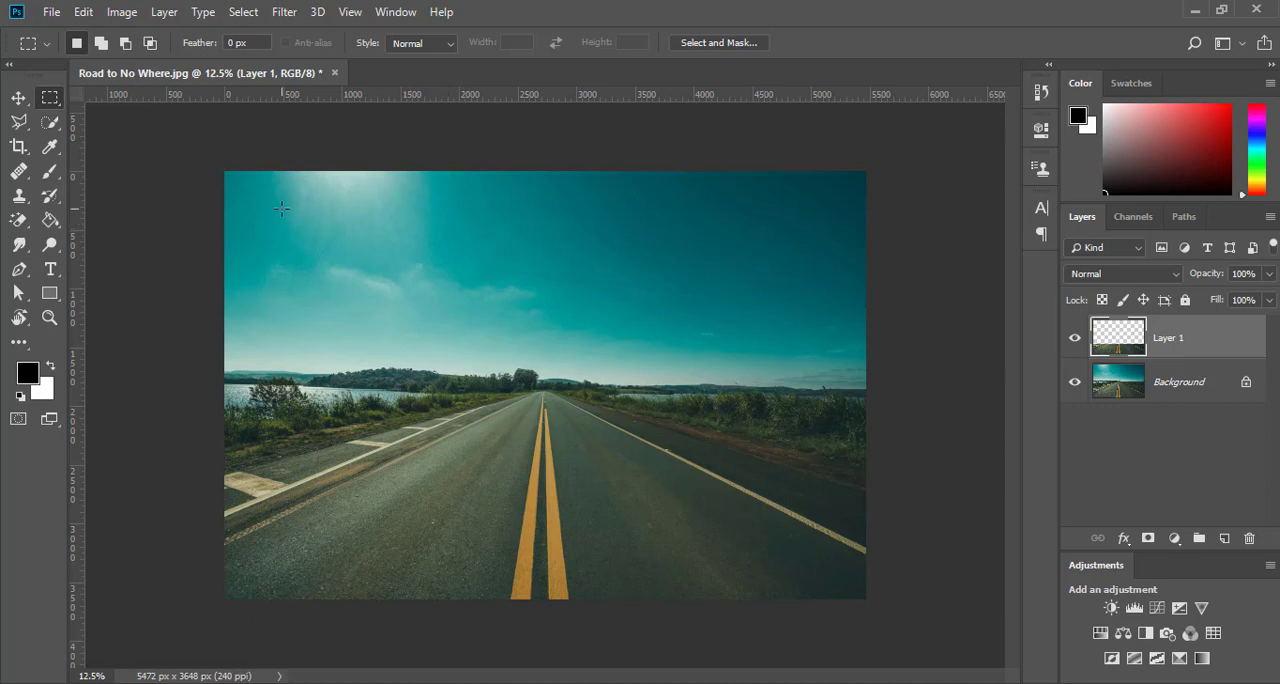
Apply a Perspective transform to the pasted strip, narrowing its lower edge to a -57 degree horizontal skew so the road lines run vertical.
click(84, 11)
mouse_move(214, 422)
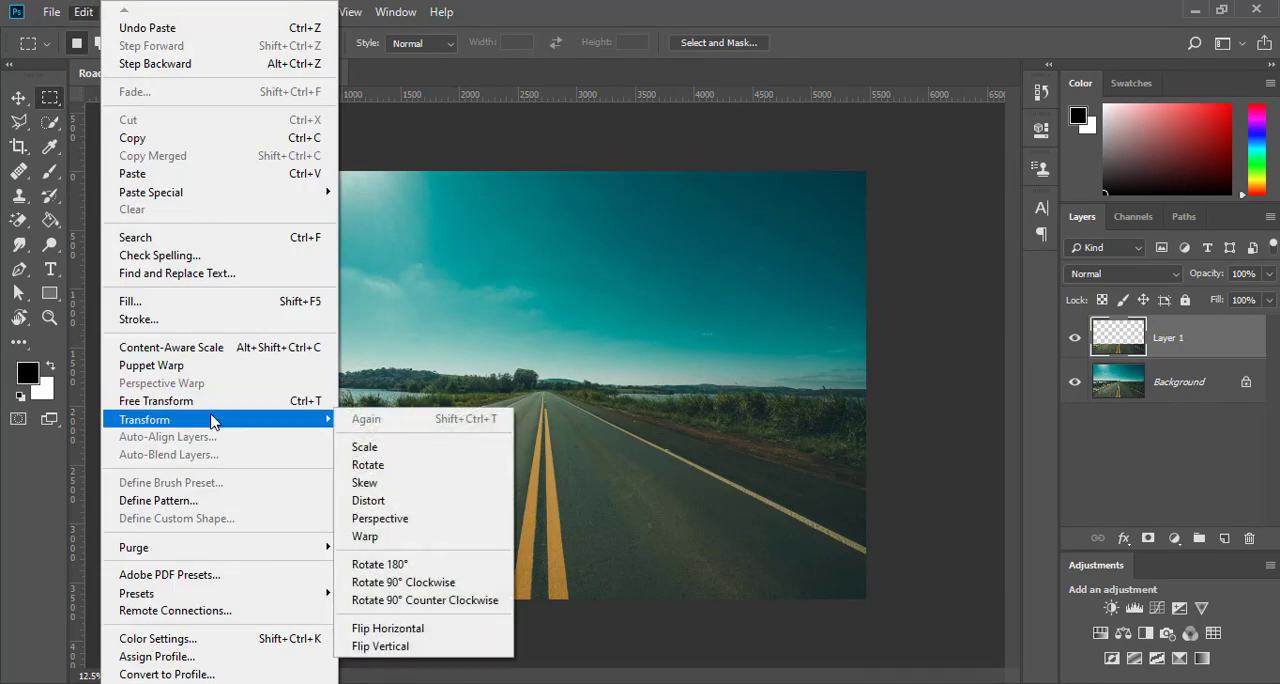
click(366, 521)
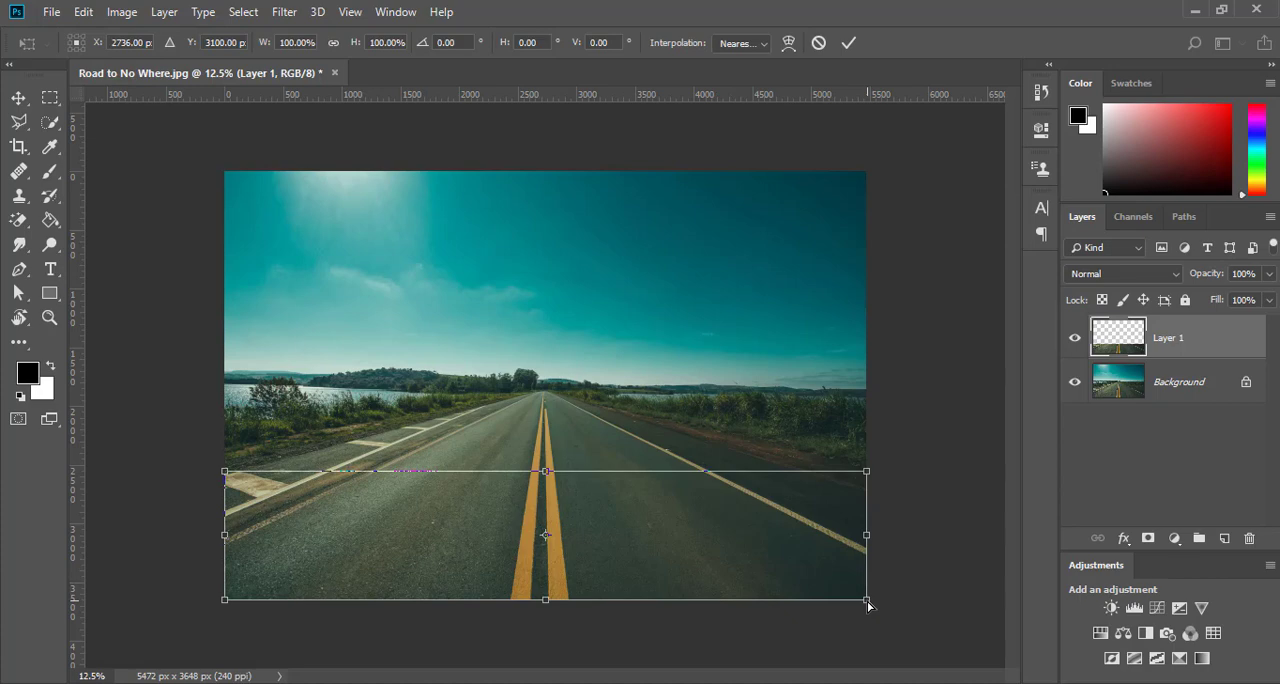
drag(867, 601, 669, 604)
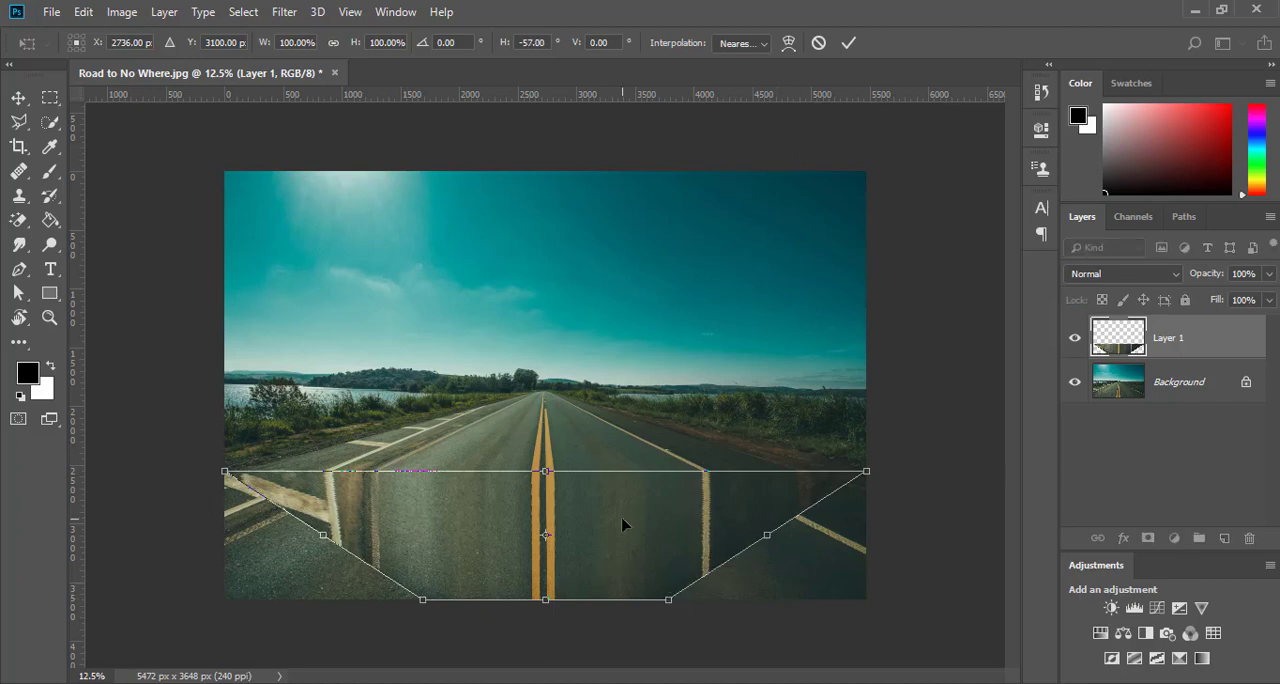
click(849, 43)
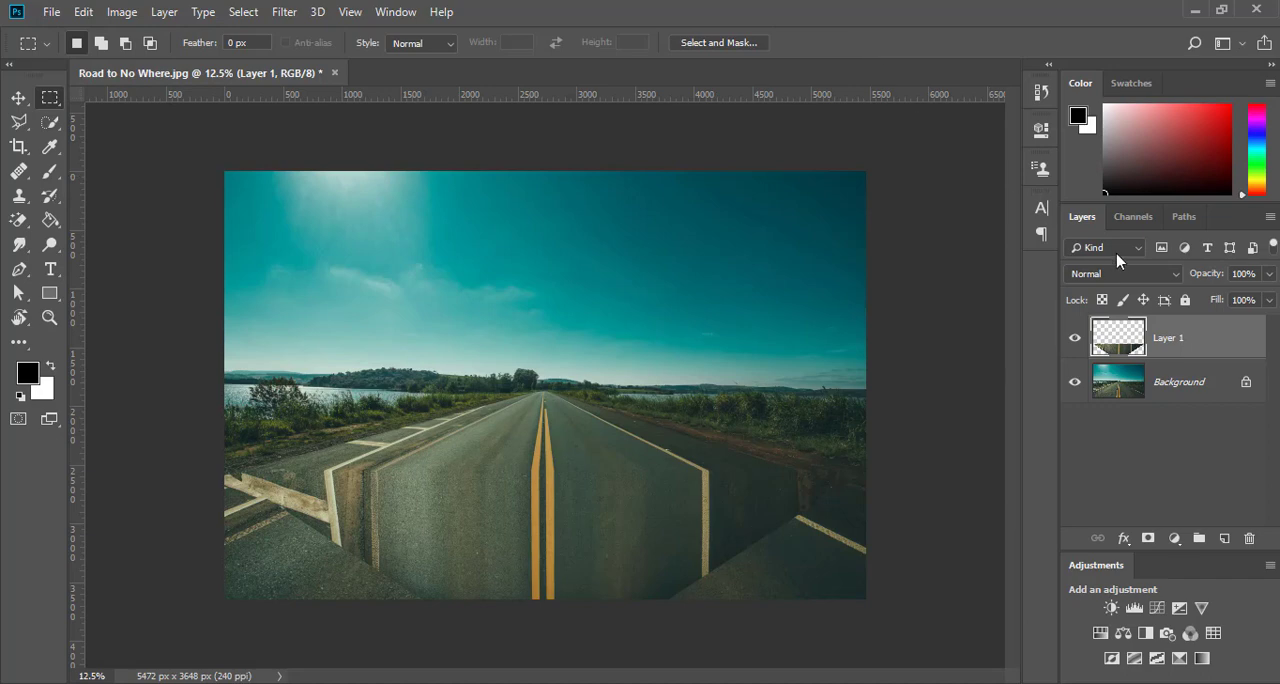
Crop the image to about 2928 by 3344 px, cutting off both sides and the lower edge around the straightened road.
click(18, 147)
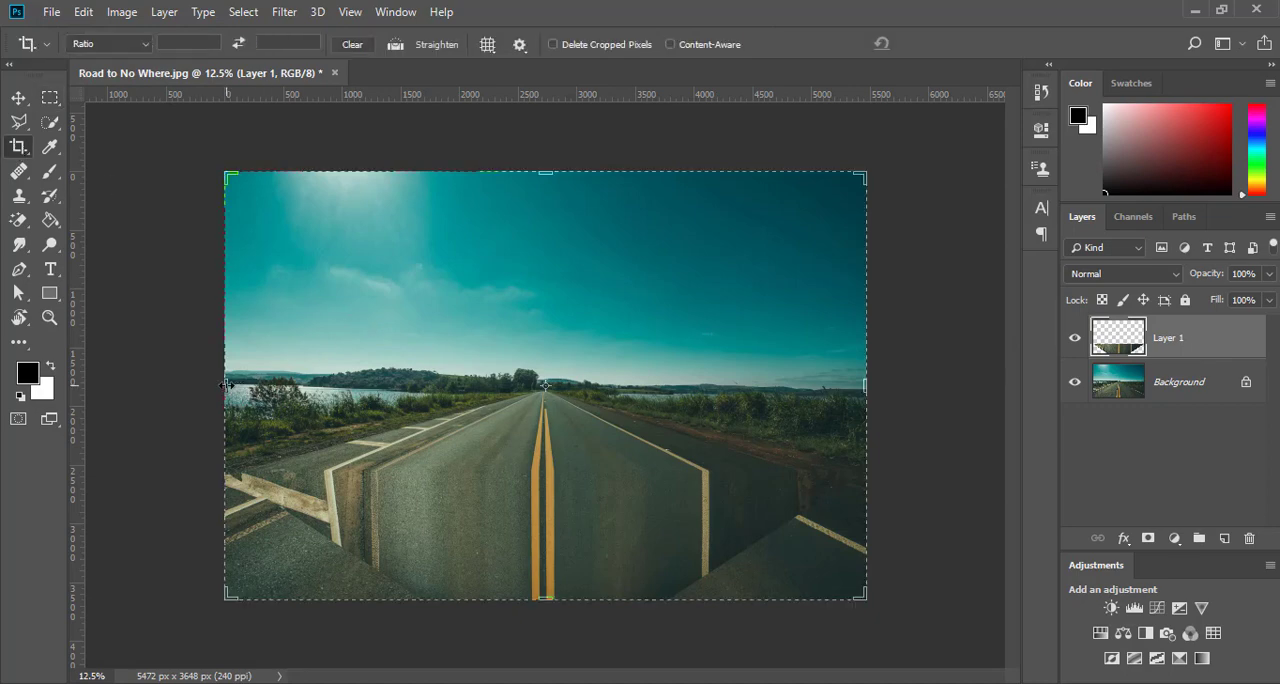
drag(226, 385, 299, 385)
drag(794, 392, 717, 398)
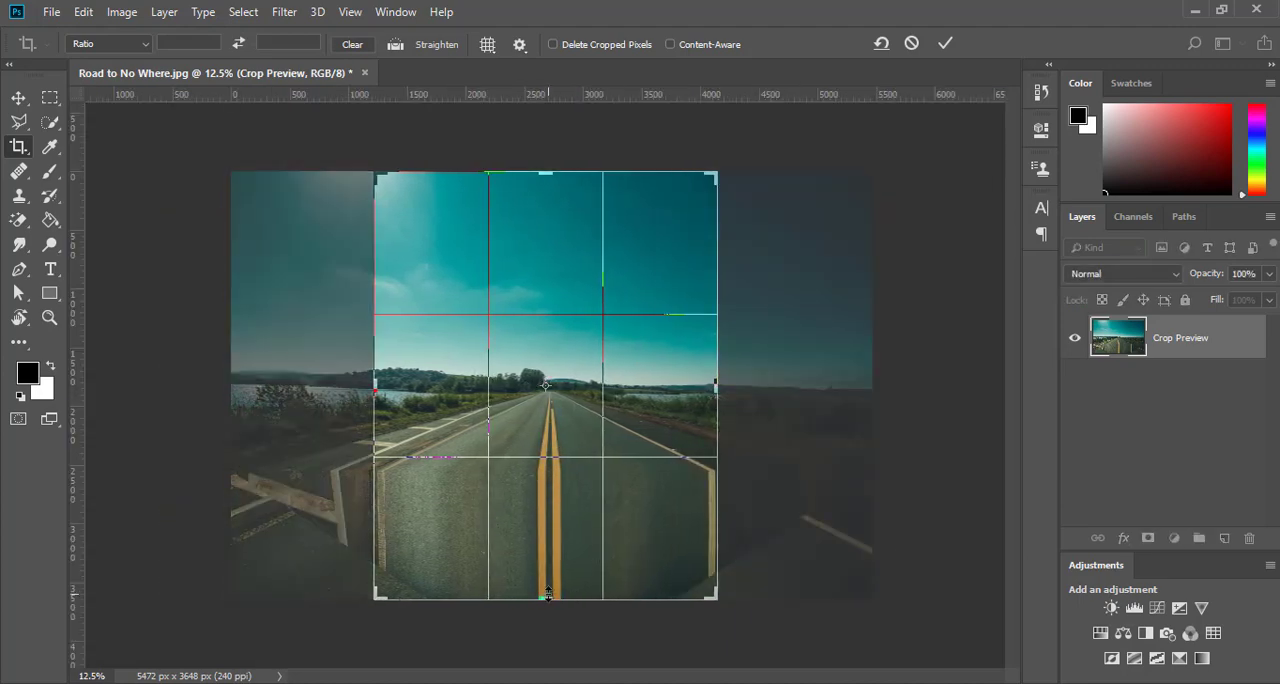
drag(547, 594, 546, 578)
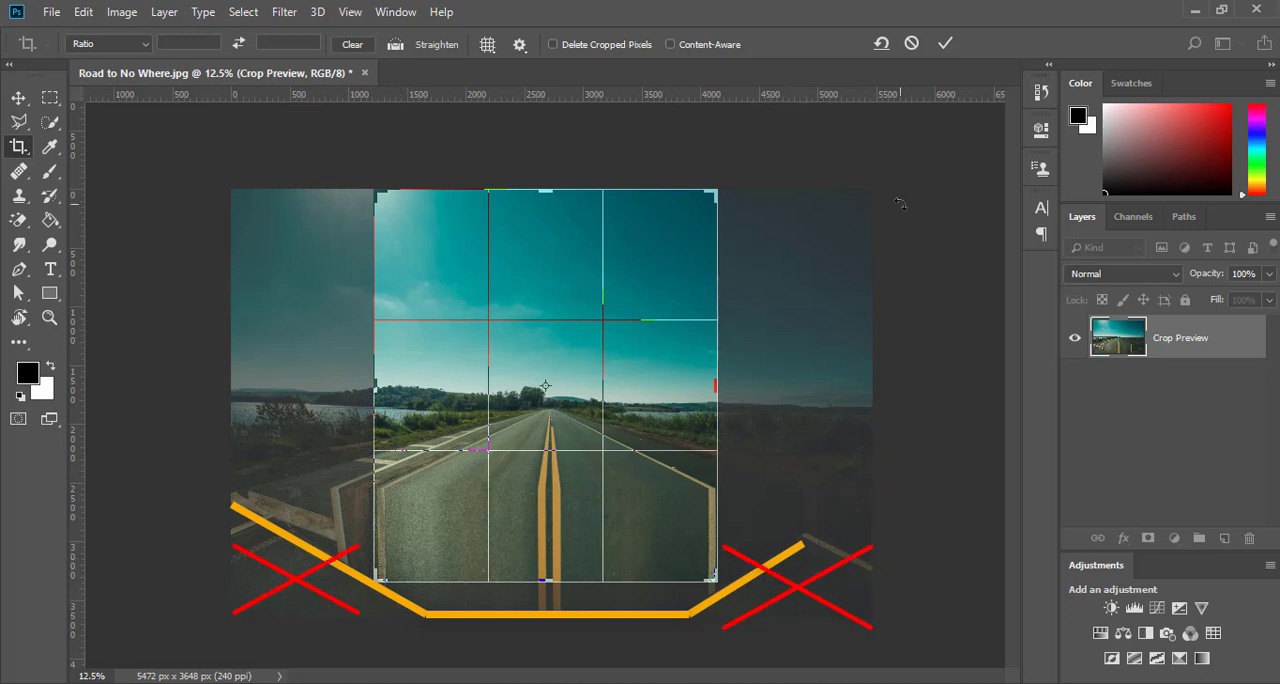
click(945, 44)
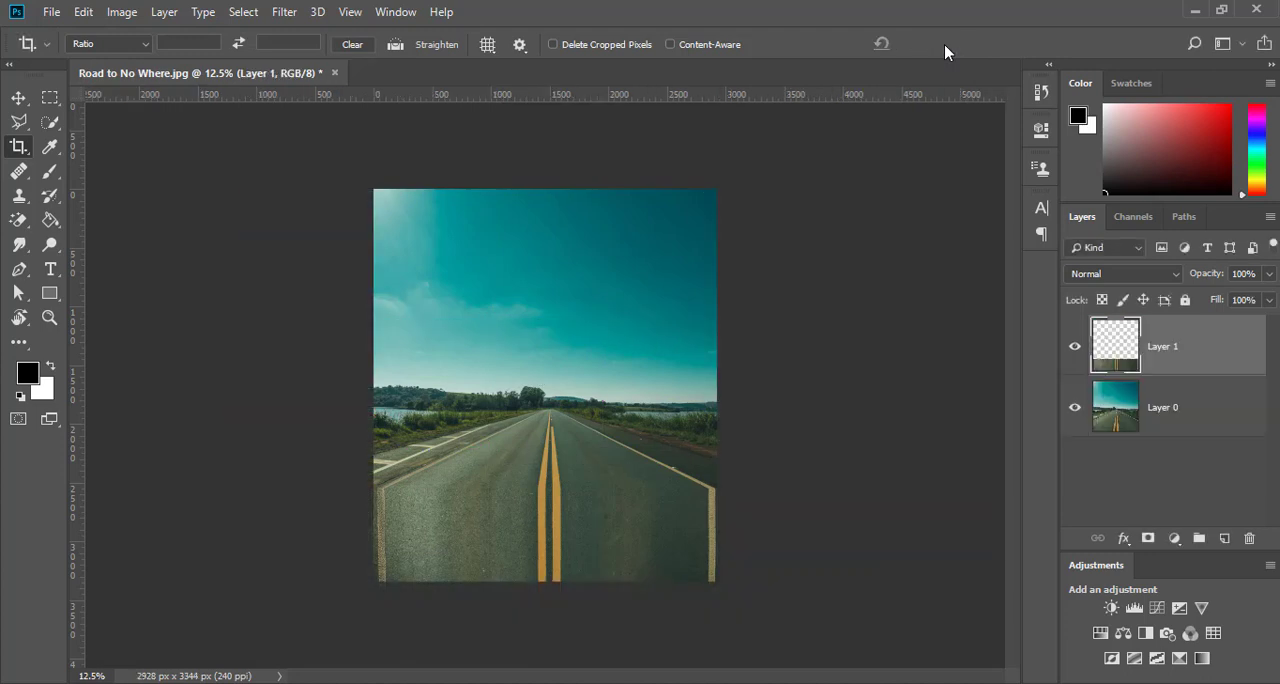
Add a Gradient Overlay layer style to Layer 1 and lower its opacity to 0%.
key(ctrl+0)
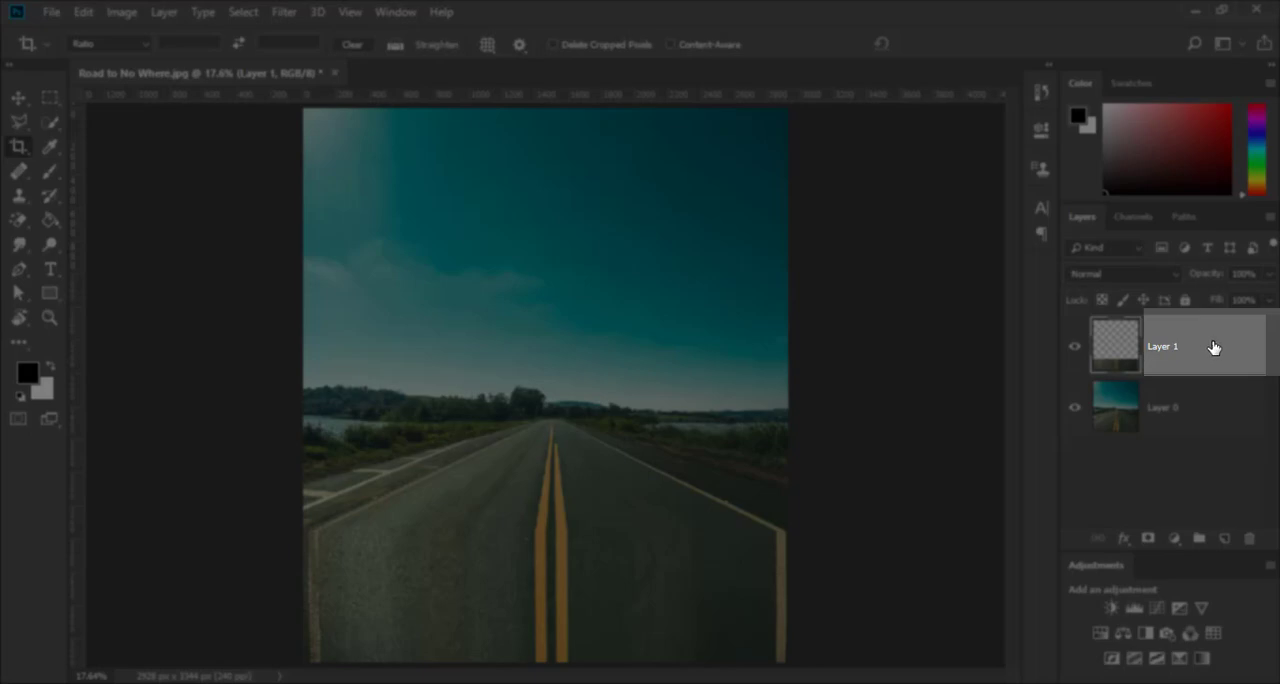
right_click(1218, 347)
click(1050, 30)
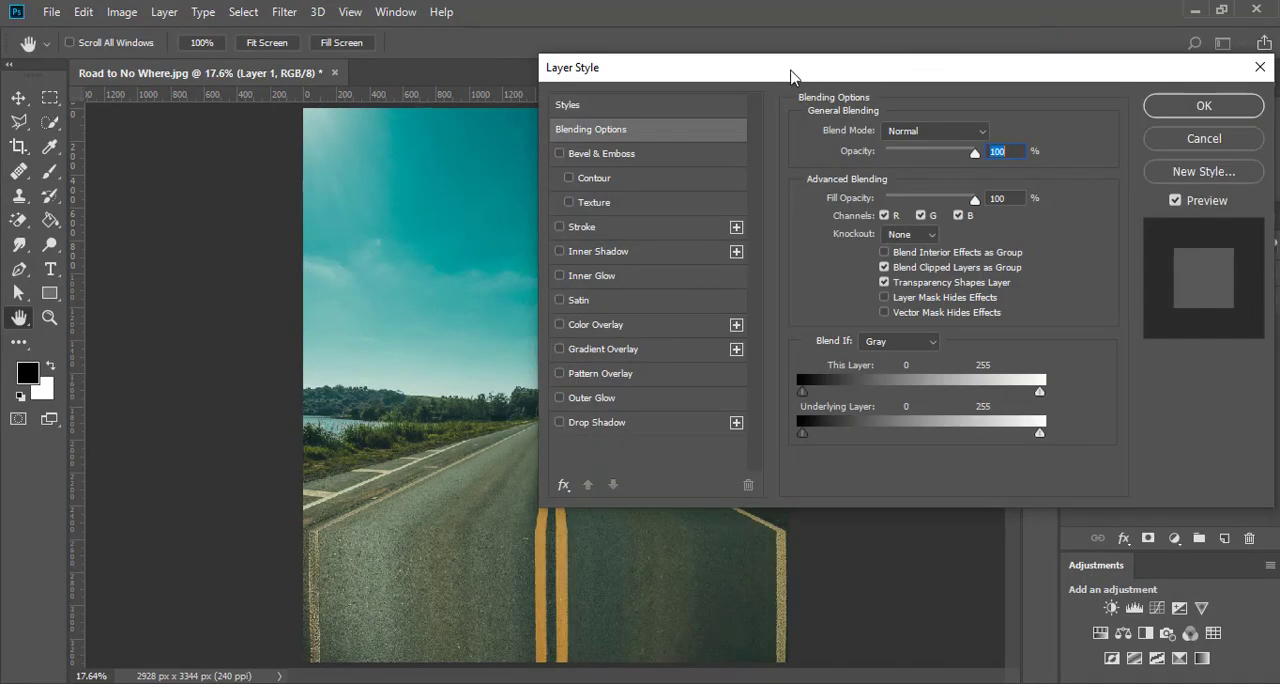
drag(785, 71, 870, 22)
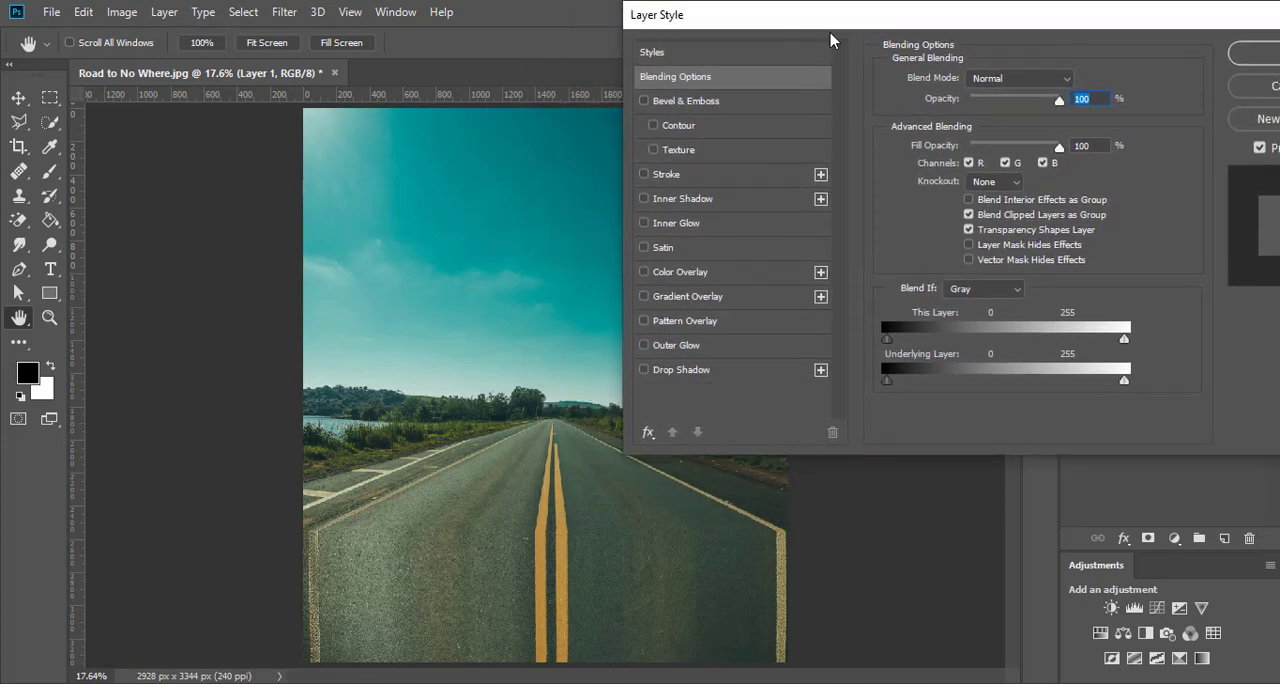
click(663, 298)
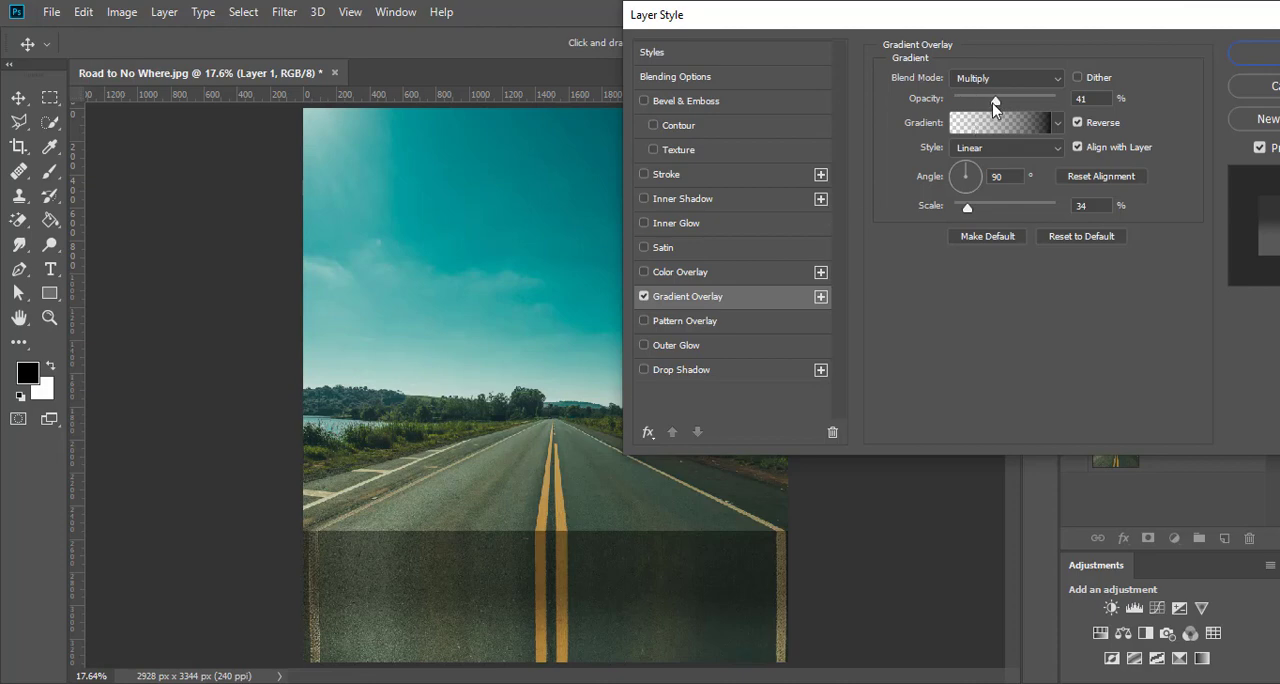
drag(995, 101, 918, 119)
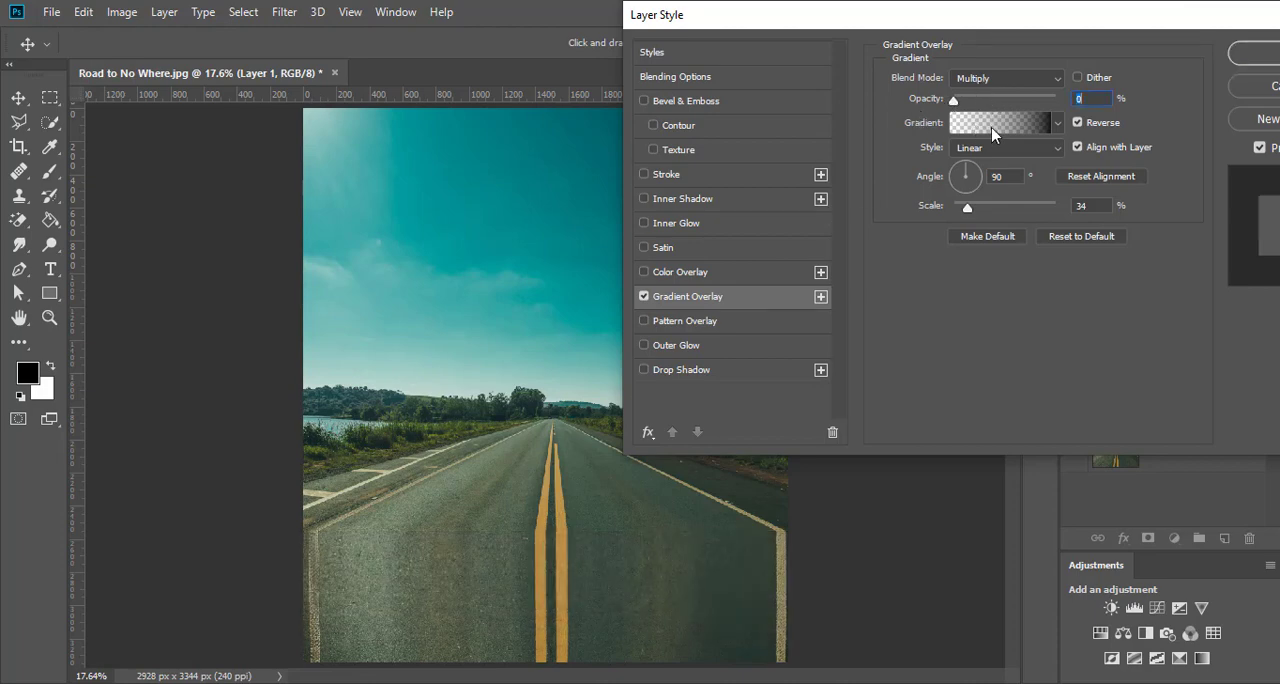
Review the overlay's Foreground to Transparent gradient and try it without Reverse before turning Reverse back on.
click(993, 126)
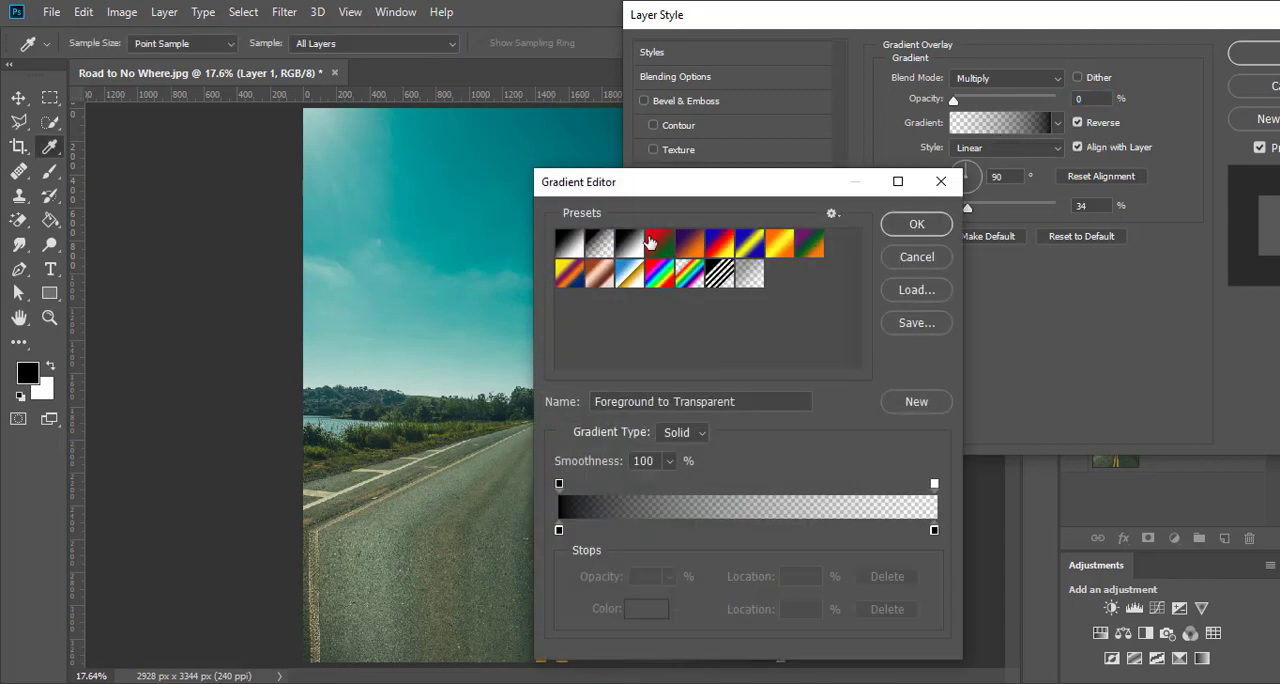
click(917, 259)
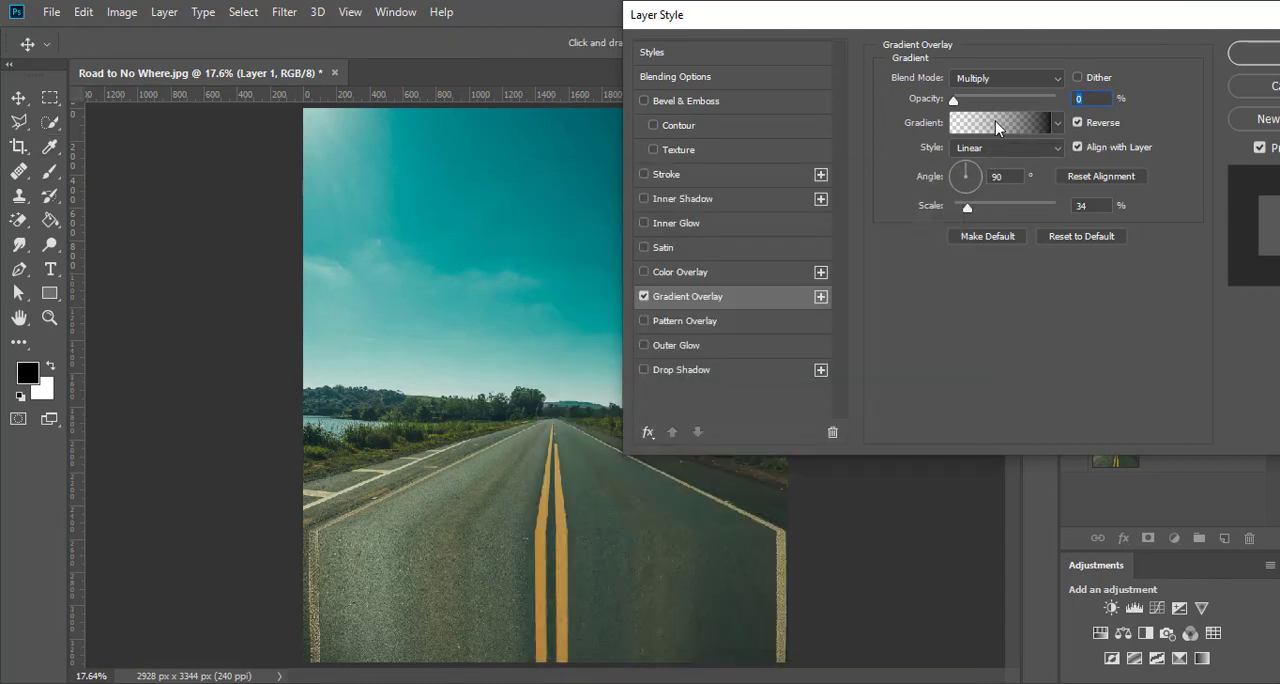
click(995, 126)
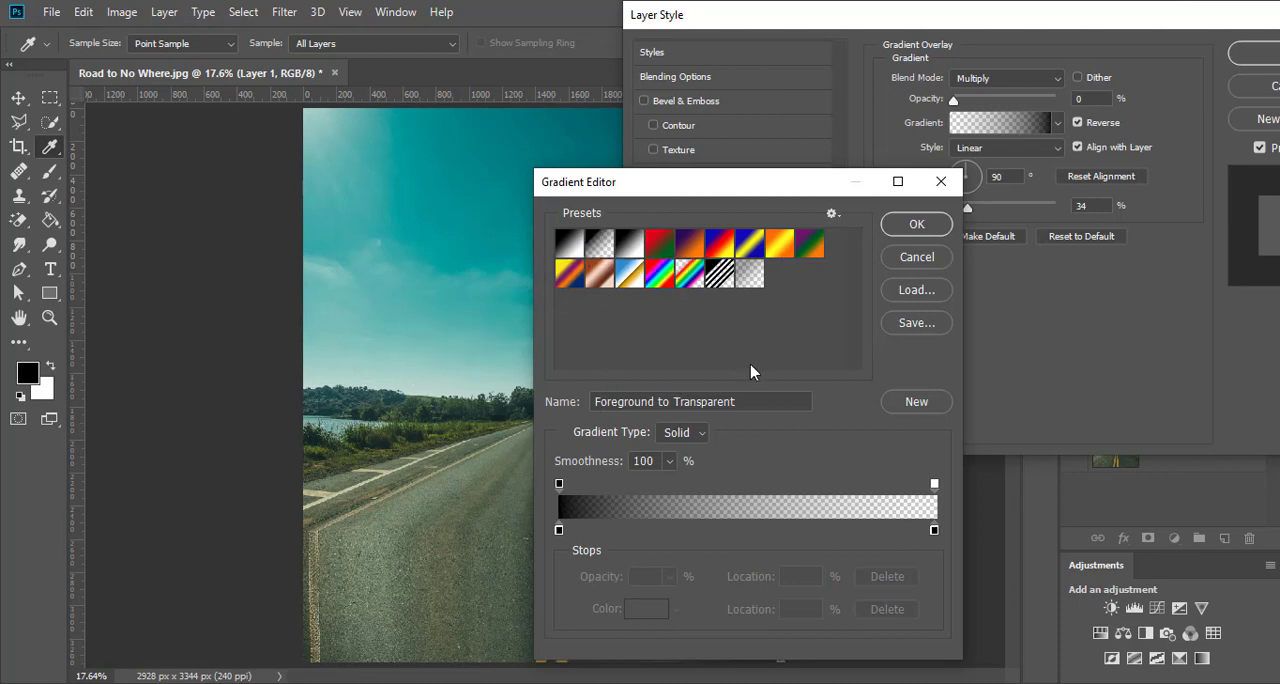
click(914, 225)
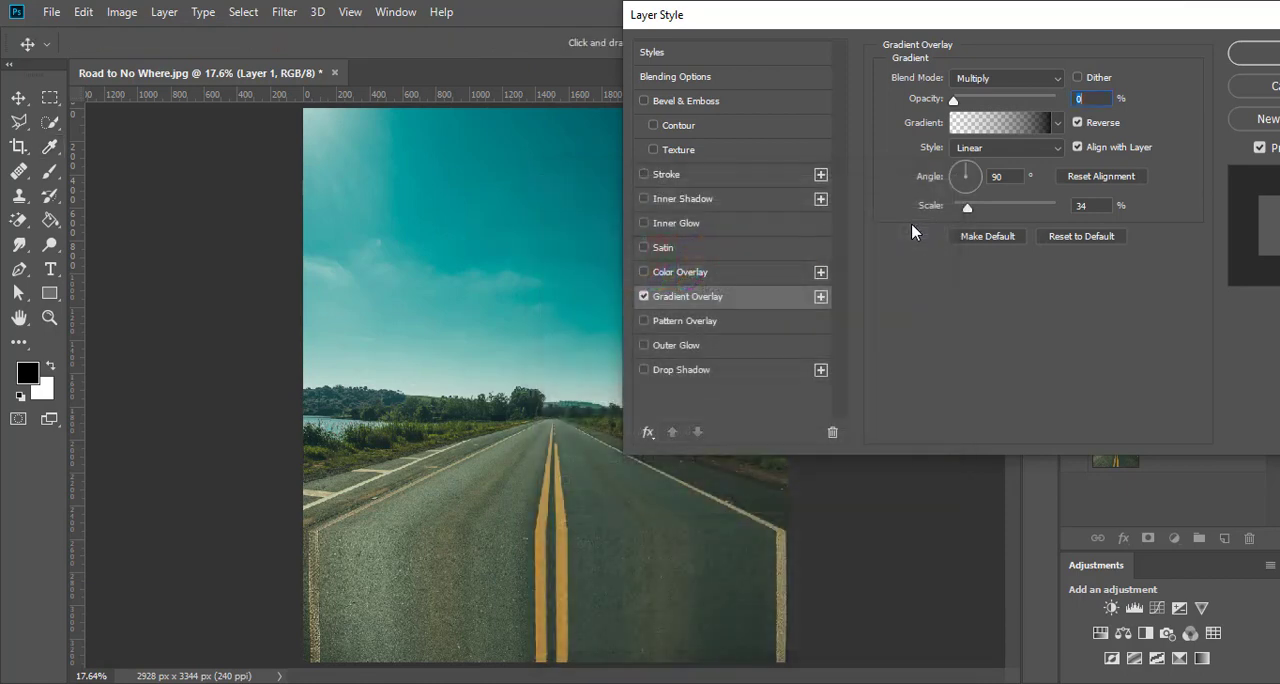
click(1084, 127)
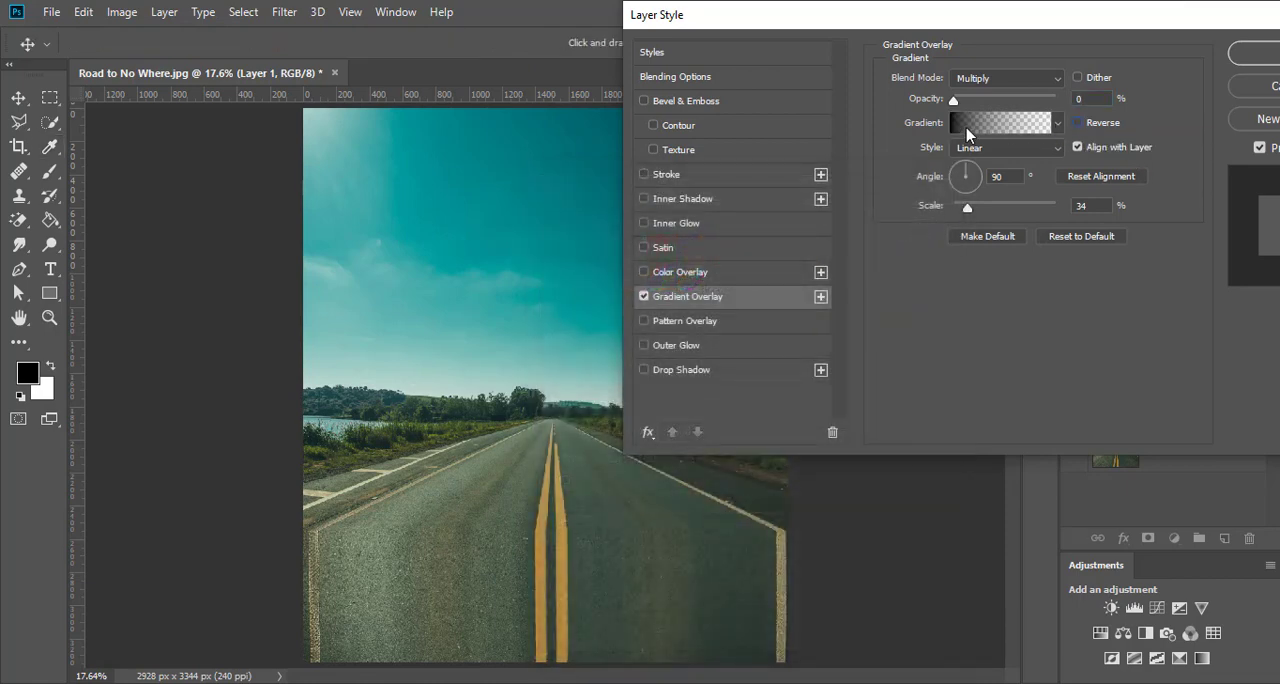
click(1080, 131)
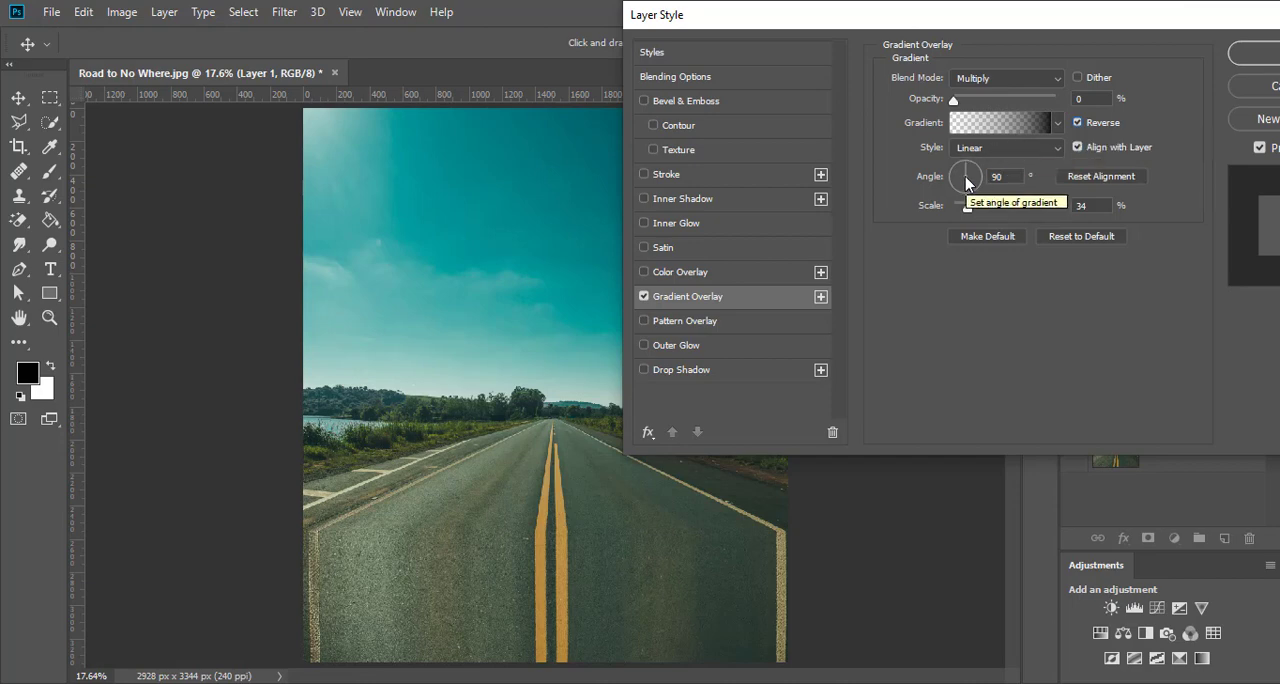
Set the gradient overlay's scale to 100% and its opacity to 23%, and apply the layer style.
drag(967, 207, 1017, 208)
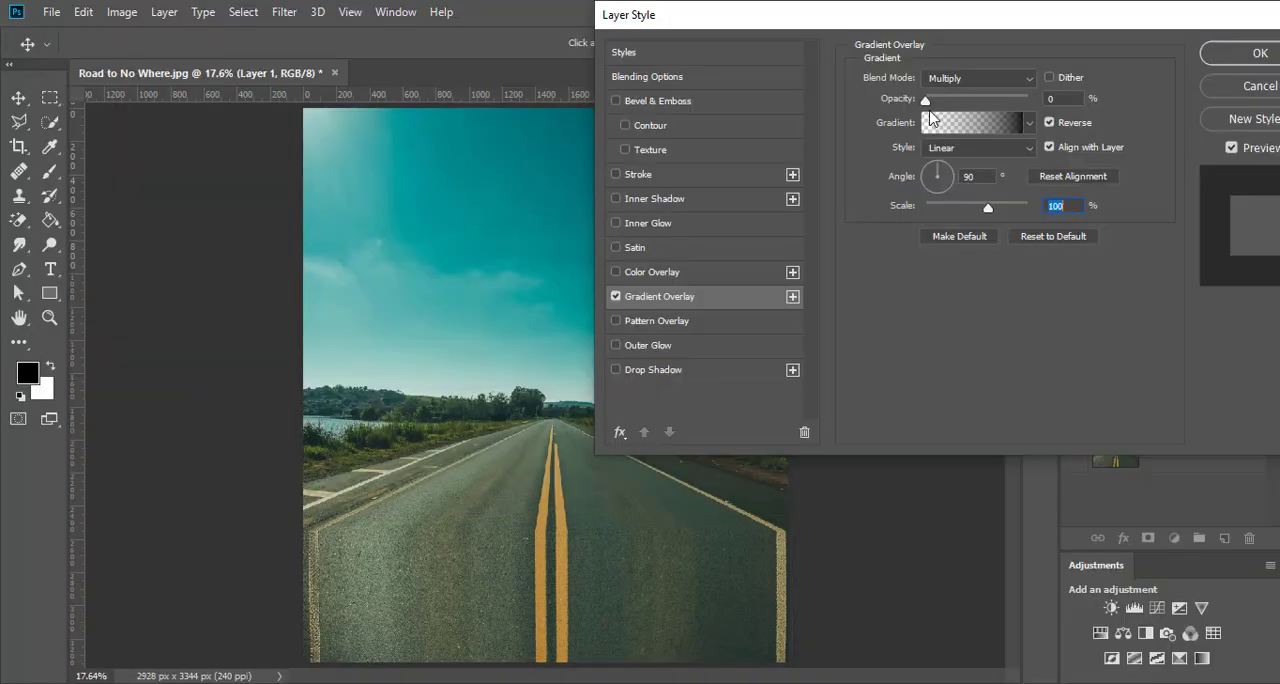
drag(926, 101, 951, 101)
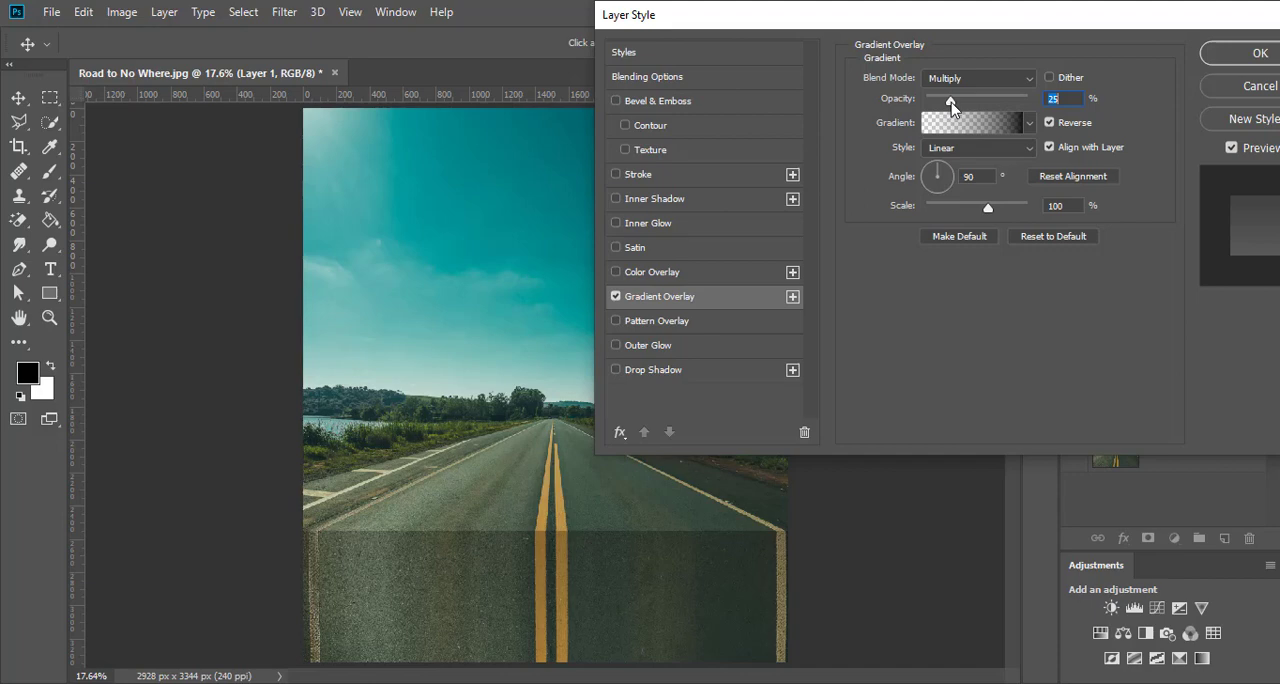
drag(950, 106, 949, 108)
drag(1194, 27, 1167, 18)
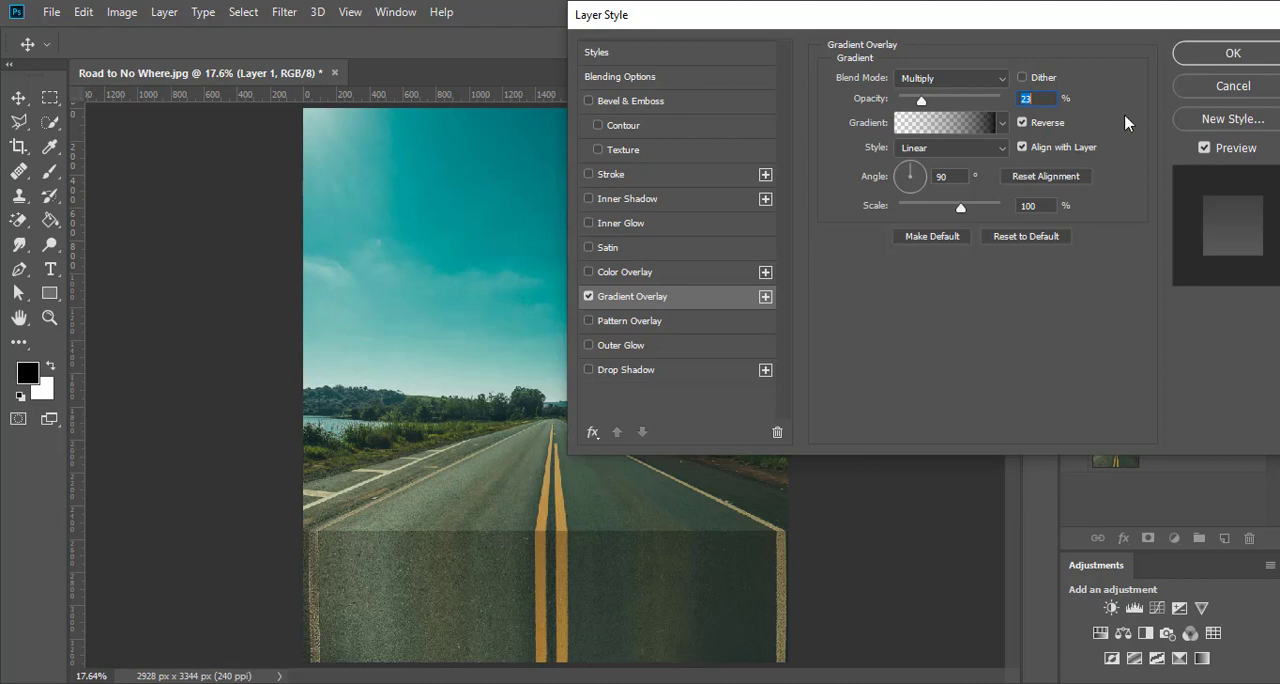
click(1216, 62)
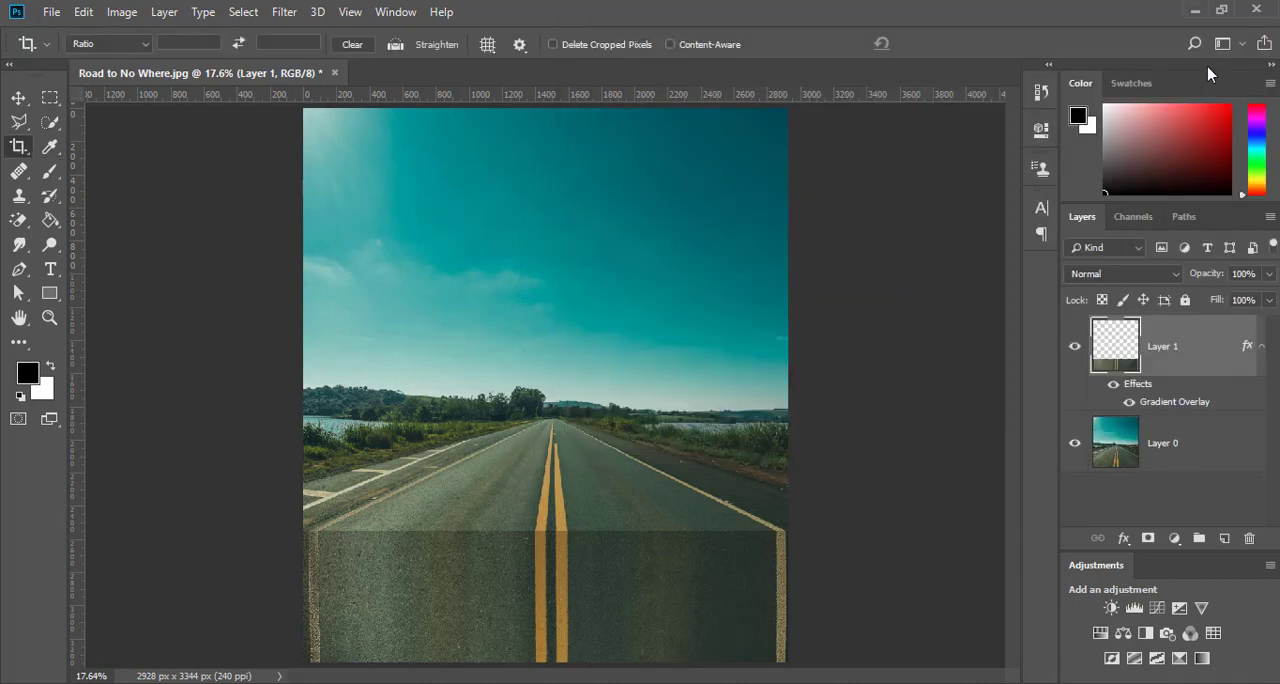